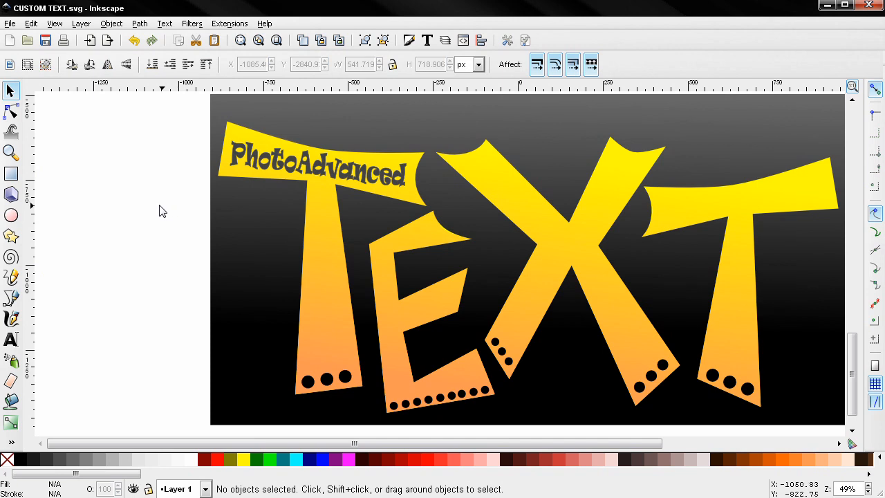
Draw a closed straight-sided outline of a capital A, about 498 by 714 px, in the blank area beside the artwork with the Bezier tool.
drag(153, 205, 187, 205)
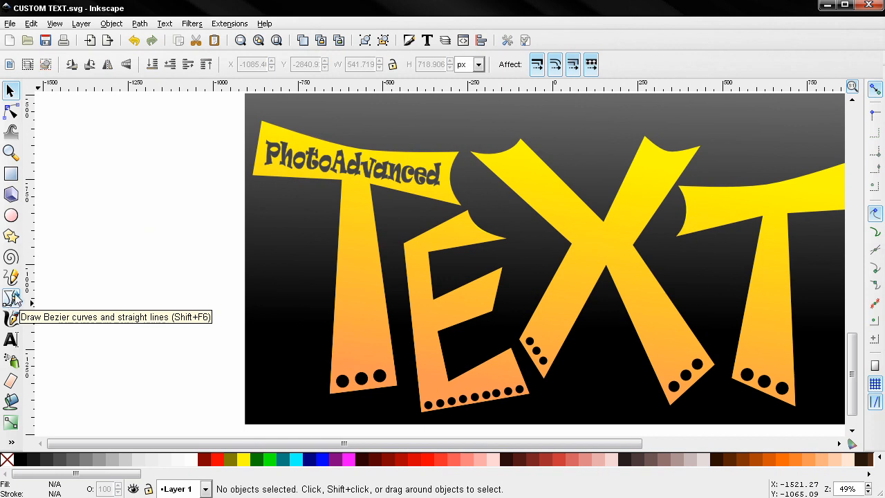
drag(112, 266, 160, 266)
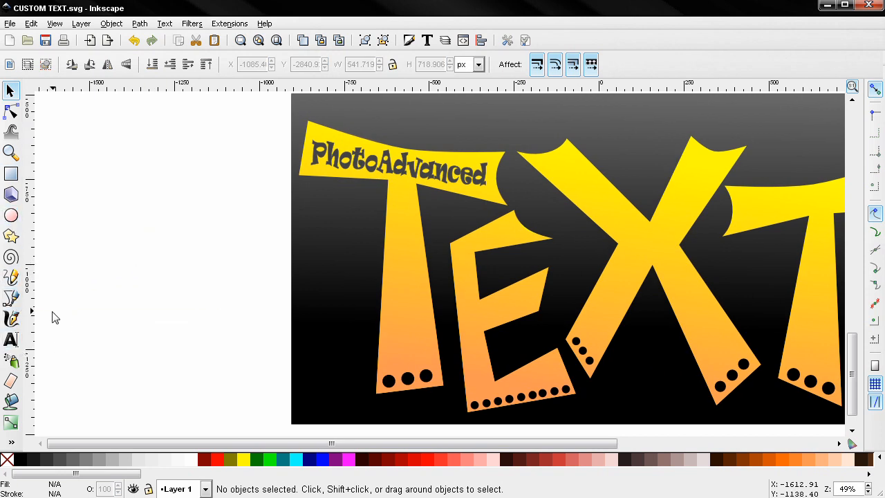
click(11, 297)
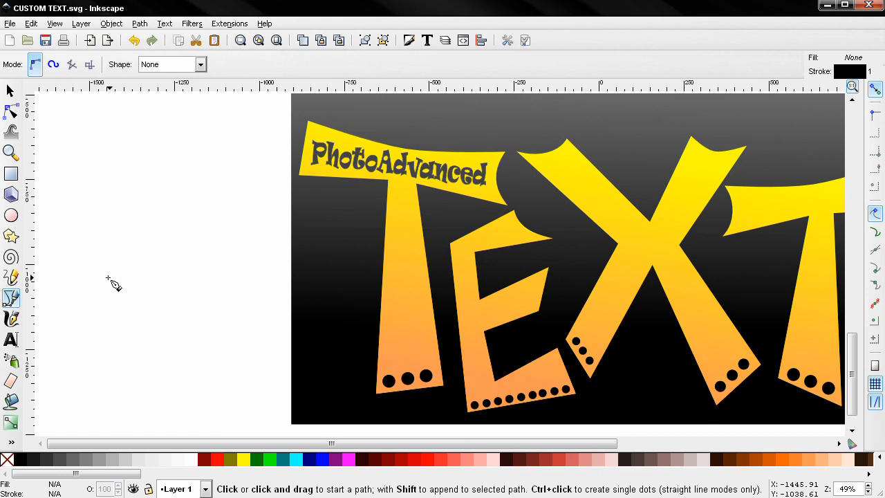
click(61, 396)
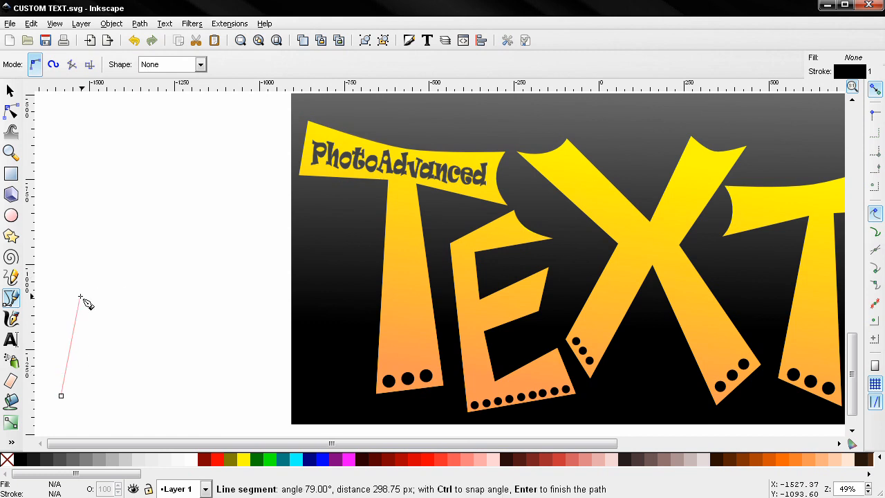
click(115, 156)
click(177, 154)
click(229, 393)
click(177, 393)
click(163, 288)
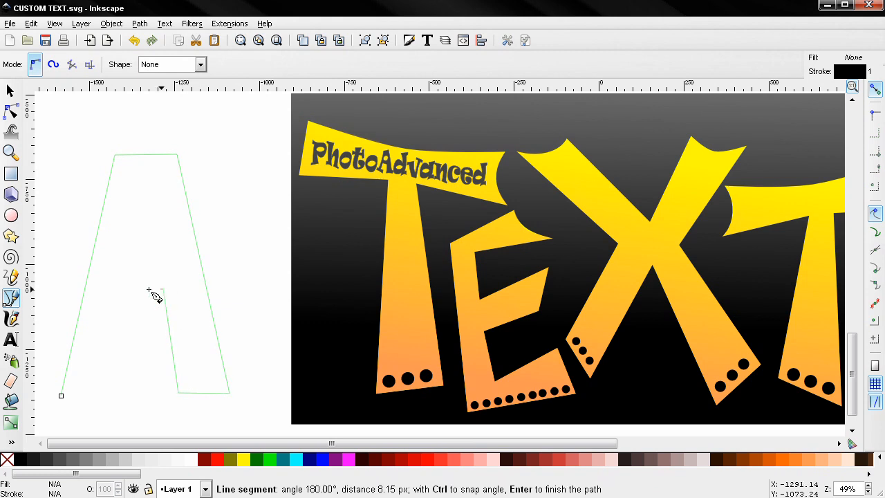
click(119, 289)
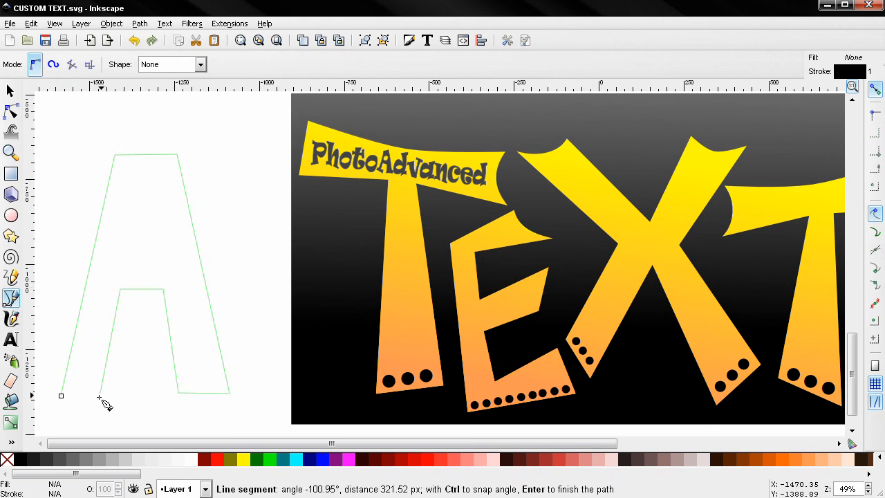
click(100, 394)
click(61, 395)
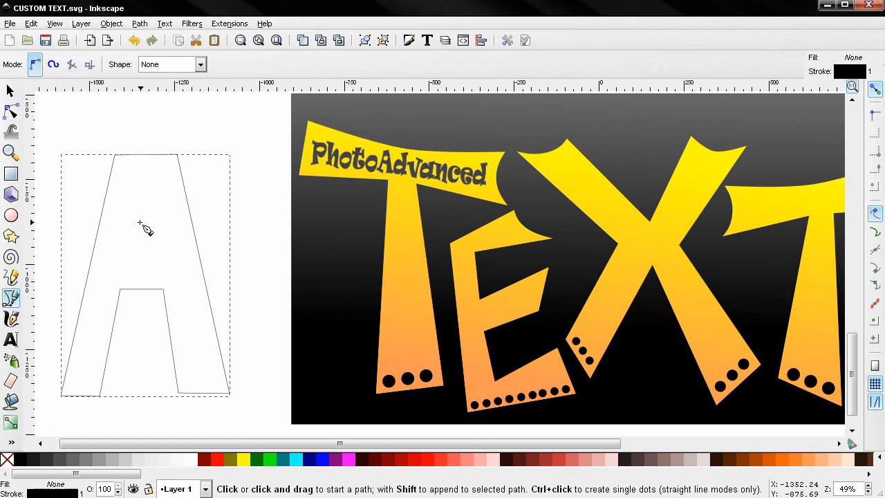
Draw a closed triangle about 113 by 197 px inside the upper part of the A outline for its hole.
click(139, 189)
click(125, 255)
click(163, 254)
click(139, 188)
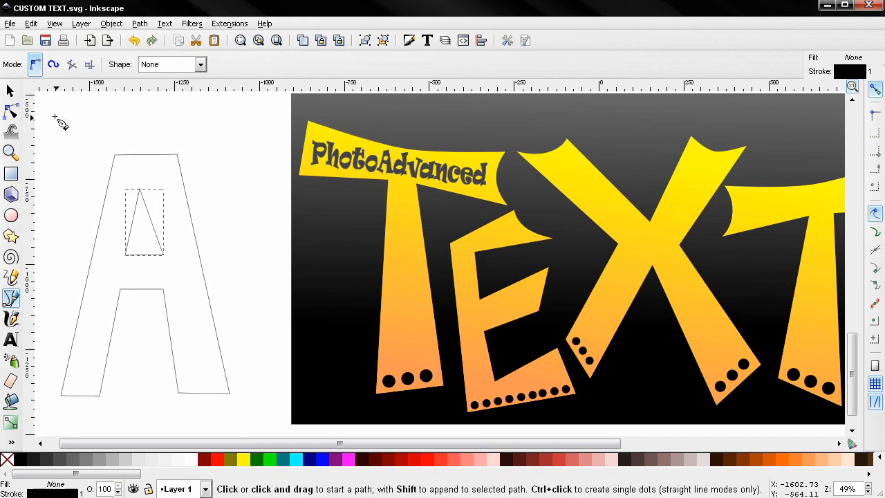
Subtract the inner triangle from the A outline with the Difference operation.
click(11, 91)
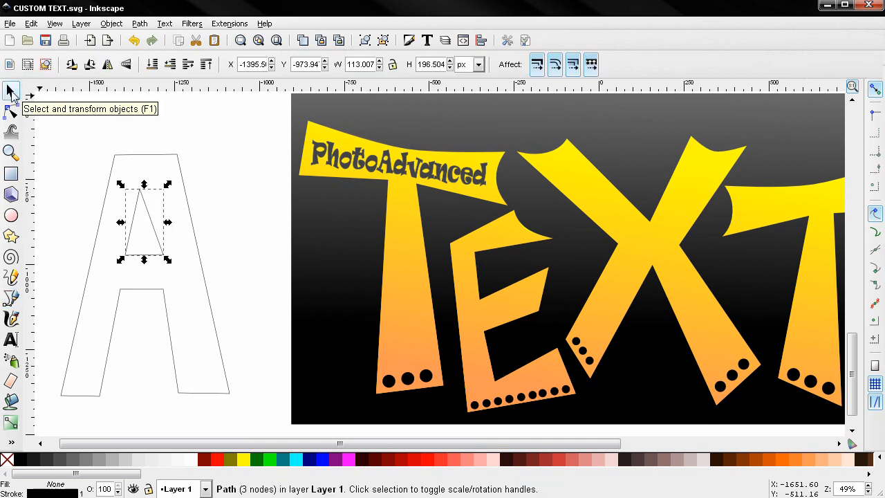
click(230, 393)
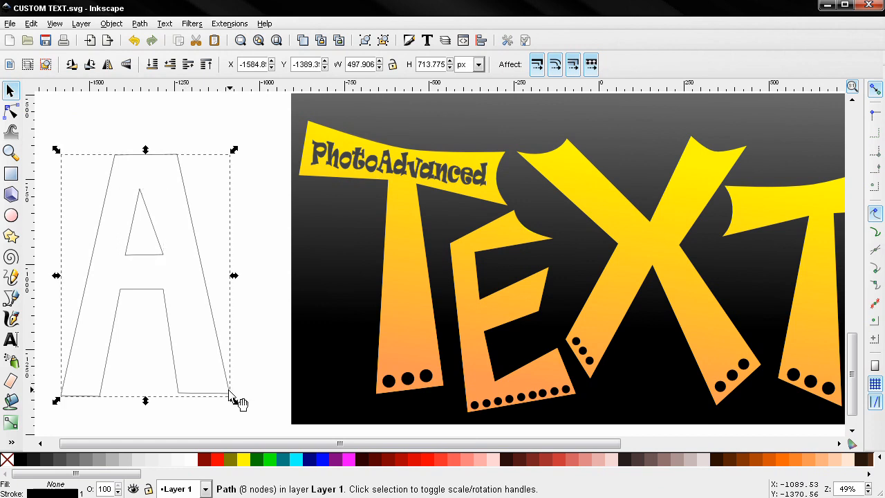
shift+click(152, 254)
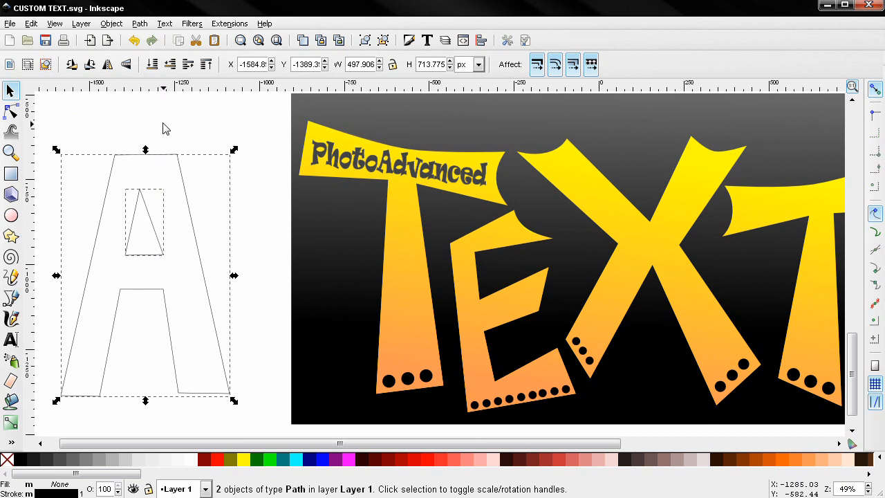
click(146, 27)
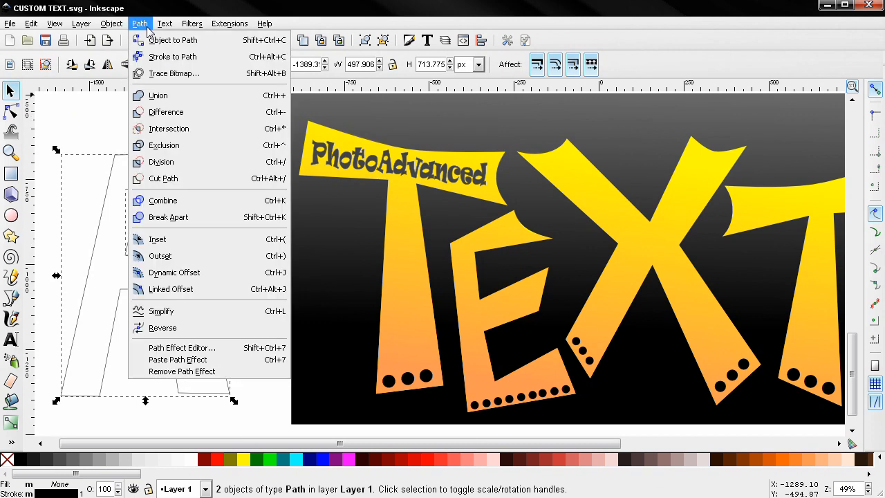
click(175, 117)
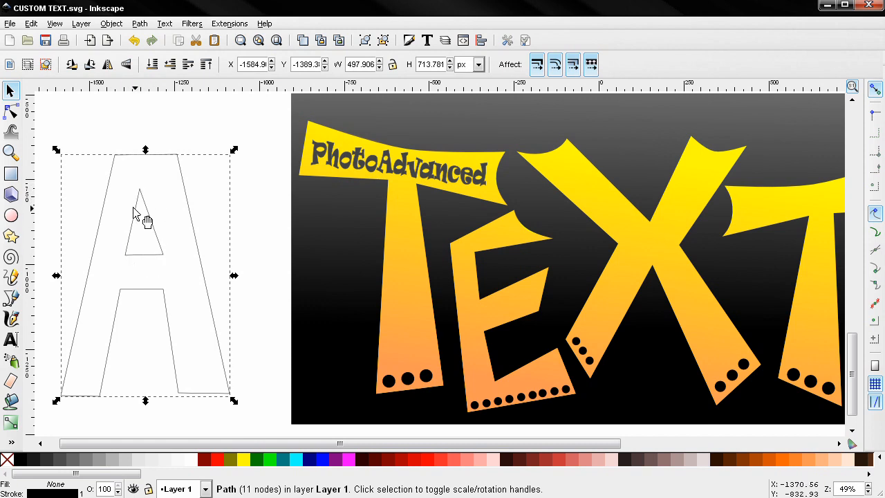
Give the letter A a flat black fill and shift it slightly within the blank area beside the artwork.
click(409, 41)
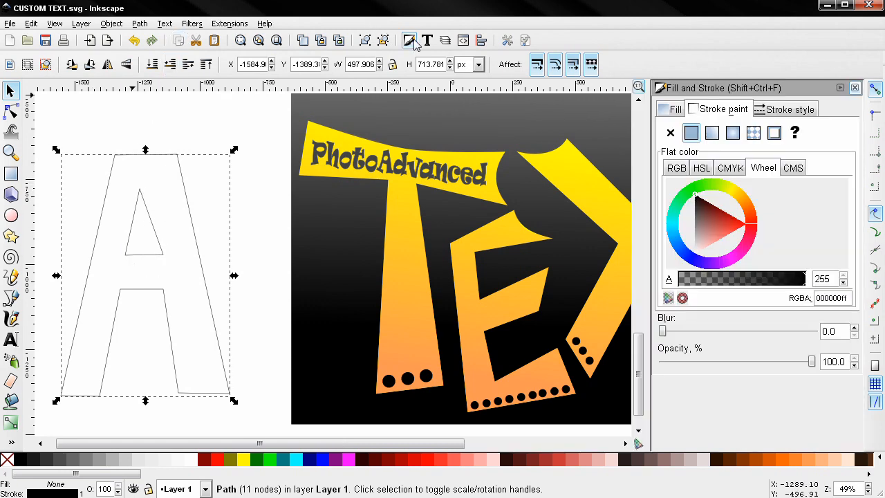
click(677, 110)
click(691, 133)
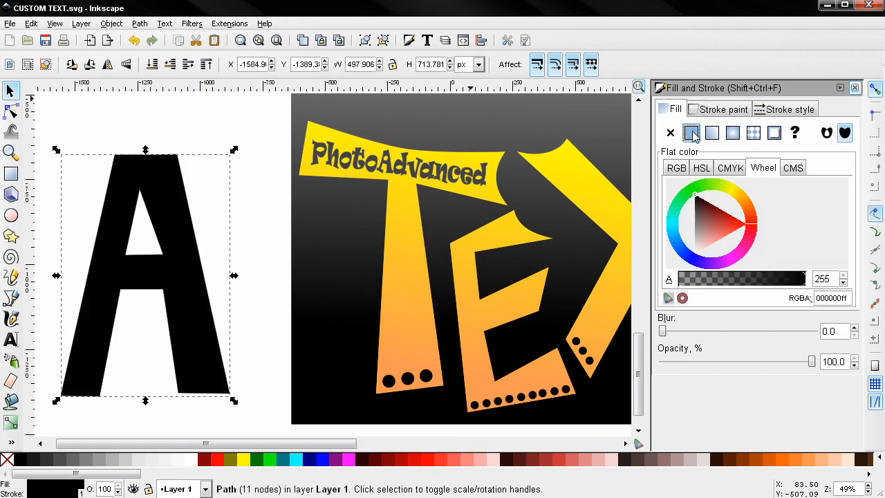
drag(172, 221, 189, 224)
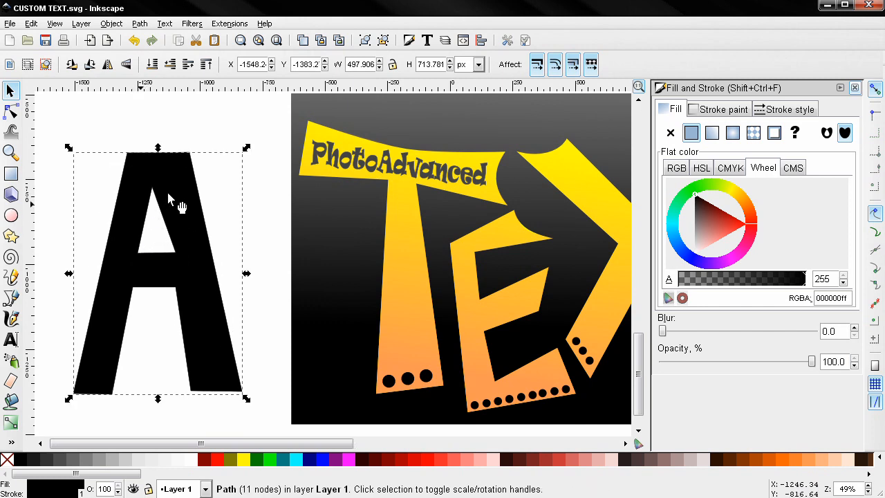
mouse_move(185, 214)
mouse_down()
mouse_move(362, 211)
mouse_move(413, 170)
mouse_move(518, 217)
mouse_move(529, 233)
mouse_move(547, 178)
mouse_move(443, 218)
mouse_move(129, 211)
mouse_move(182, 217)
mouse_move(178, 207)
mouse_up()
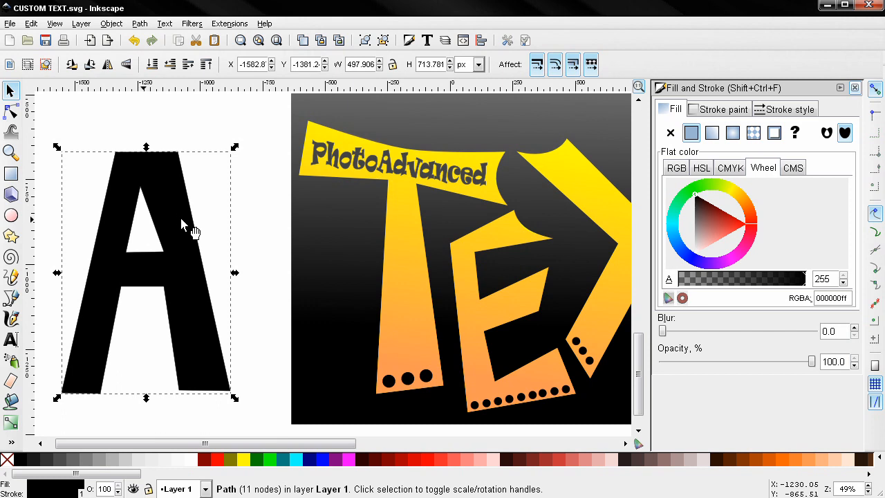
drag(192, 224, 194, 224)
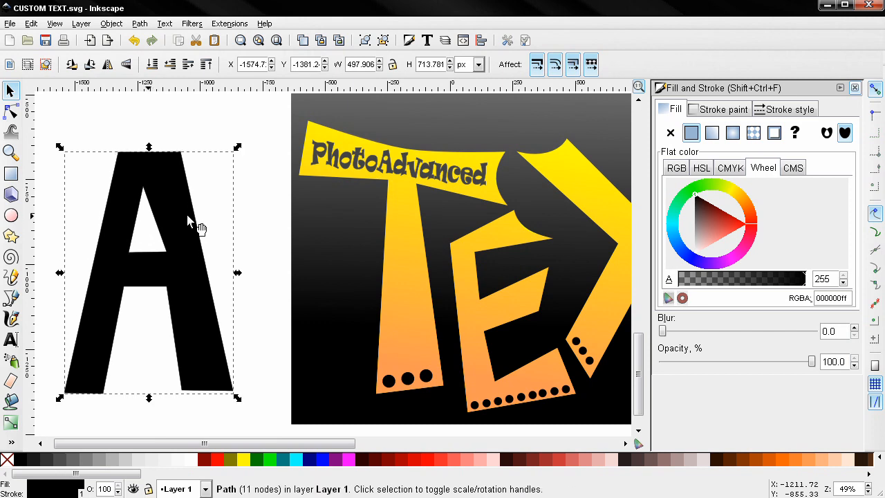
Add a node midway along the left edge of the A's triangular hole and delete it again.
click(11, 113)
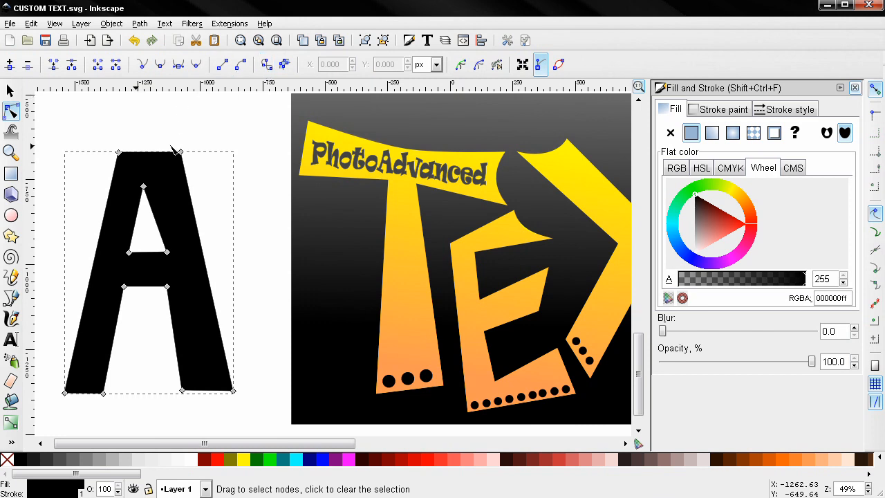
click(136, 225)
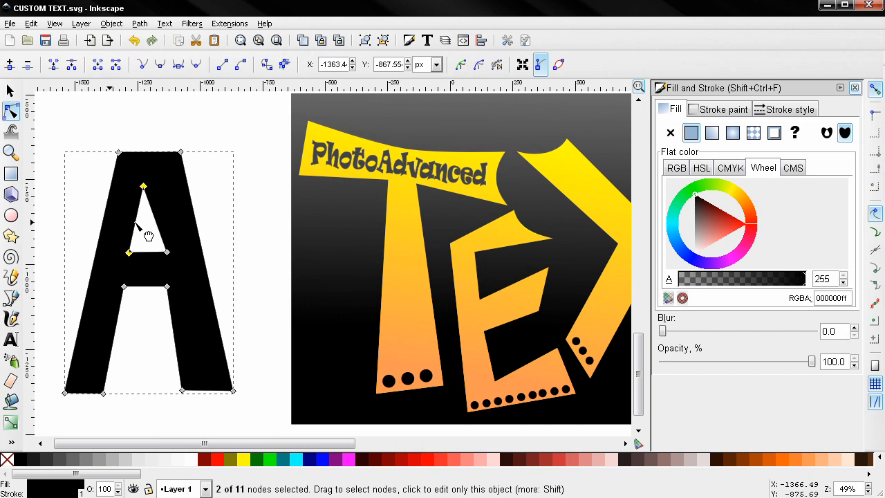
double_click(136, 223)
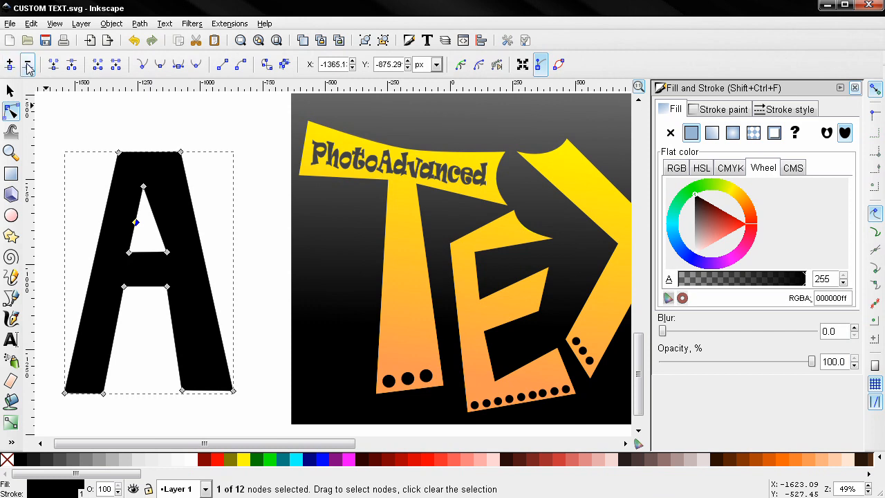
click(27, 66)
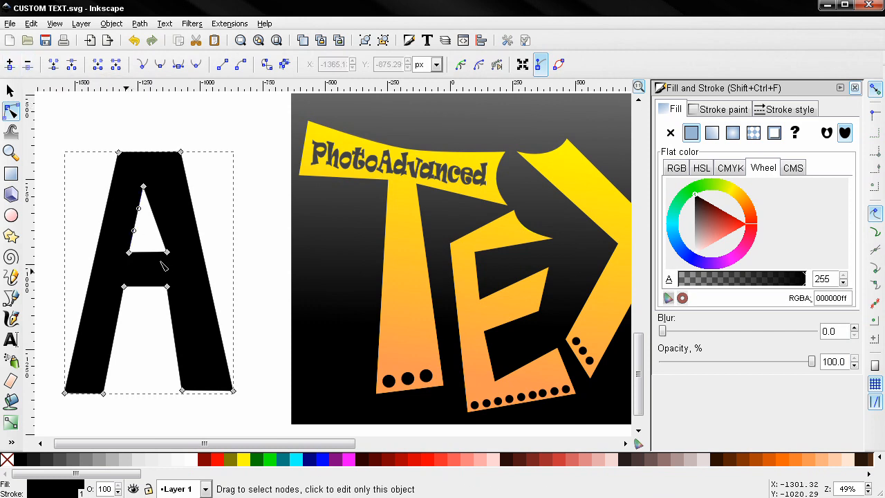
Make the inner corner node of the A's left foot symmetric and adjust its handle along the leg to round the foot's bottom.
click(103, 394)
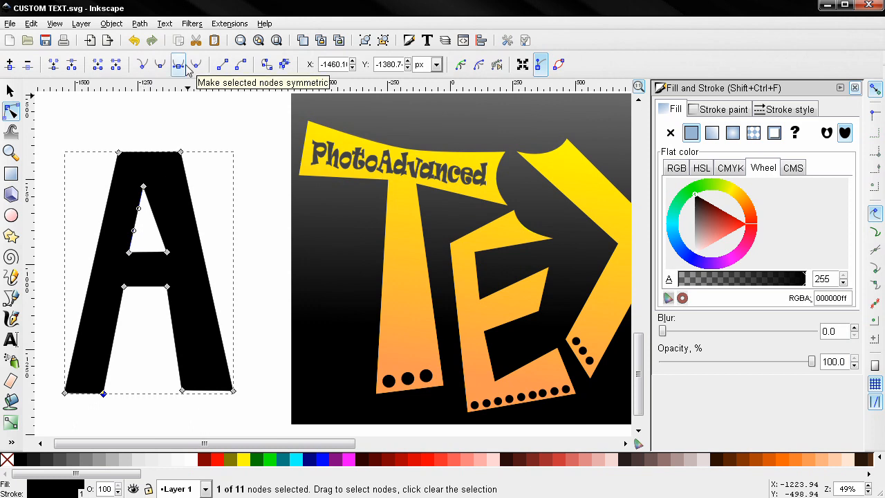
click(184, 67)
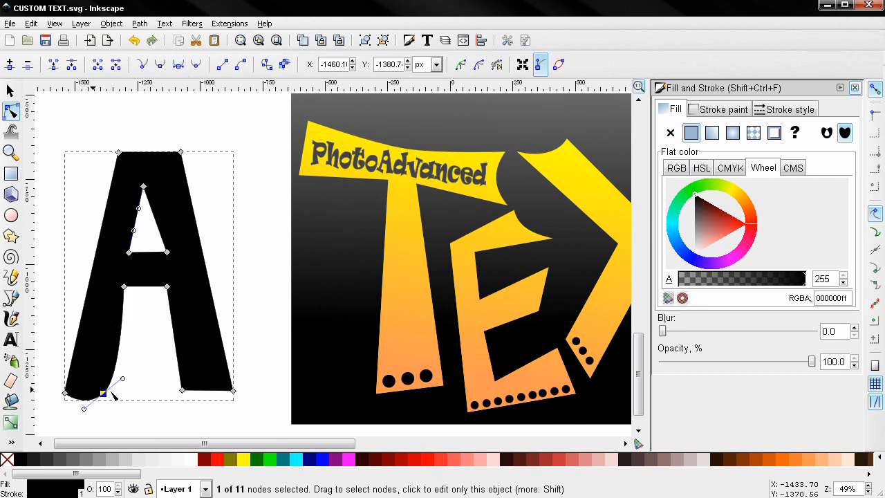
mouse_move(124, 384)
mouse_down()
mouse_move(119, 369)
mouse_move(132, 389)
mouse_move(119, 367)
mouse_move(132, 389)
mouse_move(119, 368)
mouse_move(144, 331)
mouse_move(110, 377)
mouse_up()
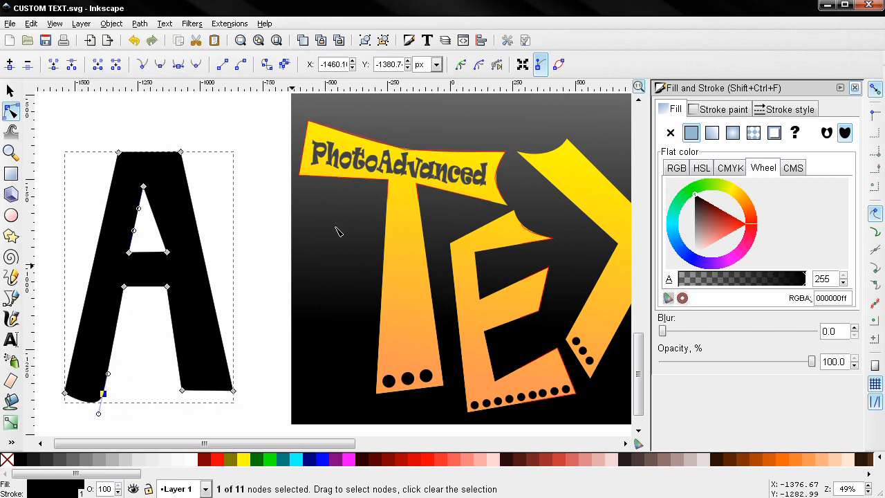
click(166, 391)
click(151, 427)
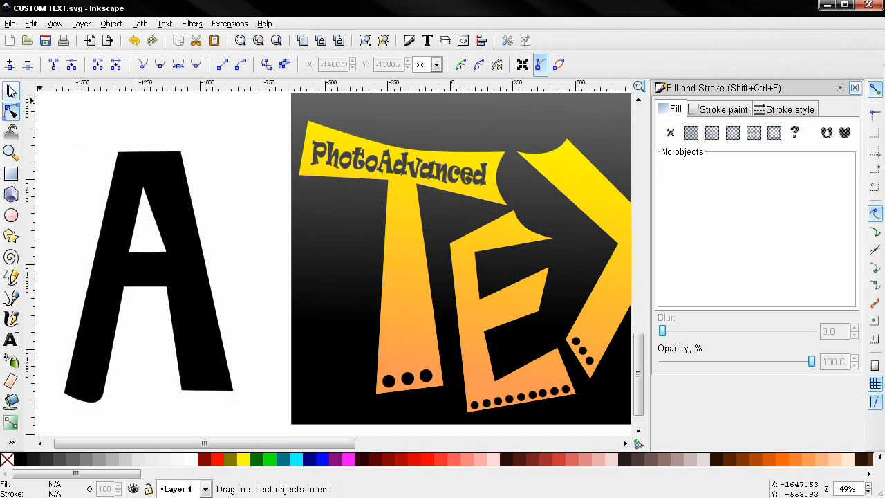
Duplicate the letter A and arrange the two copies side by side in the blank area beside the artwork.
click(11, 90)
click(116, 177)
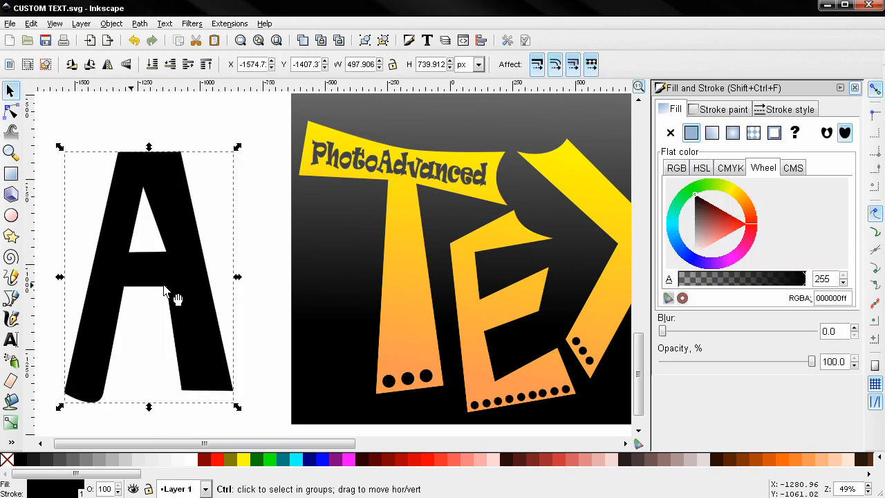
key(ctrl+d)
drag(161, 283, 325, 279)
drag(237, 298, 351, 296)
drag(304, 280, 184, 272)
drag(397, 275, 273, 272)
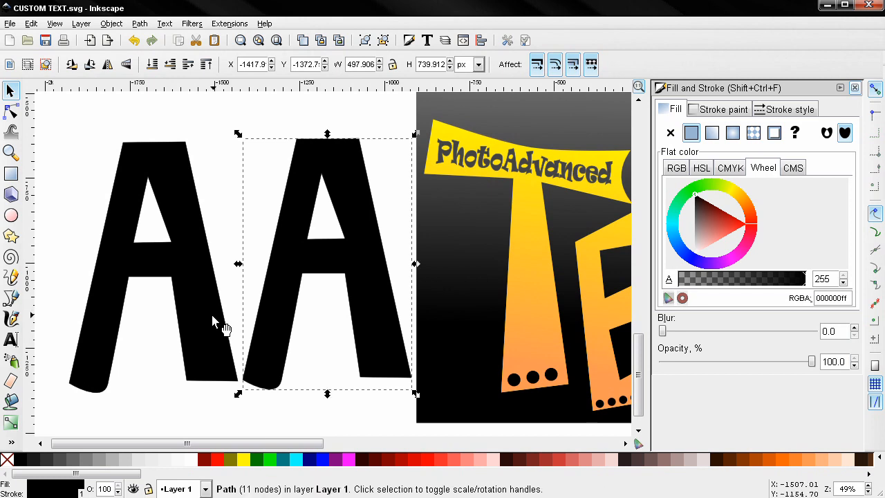
drag(206, 316, 198, 318)
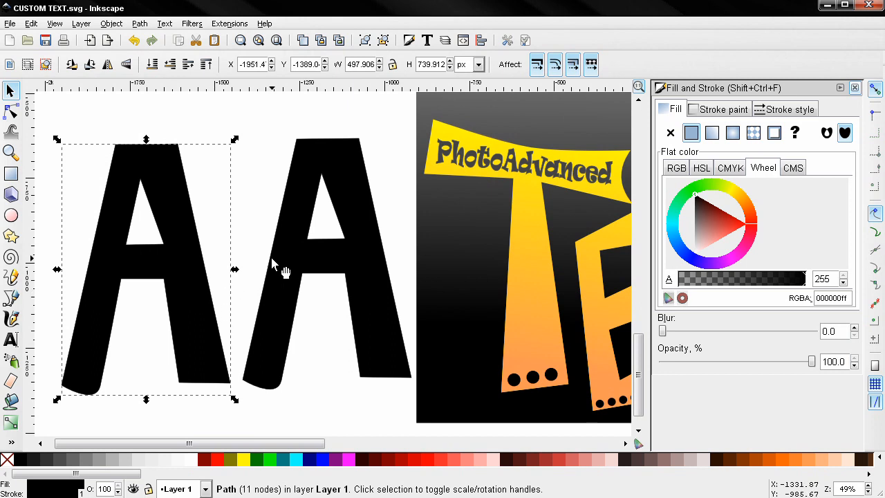
Move the upper-right node of the gap between the left A's legs slightly down and inward.
click(10, 111)
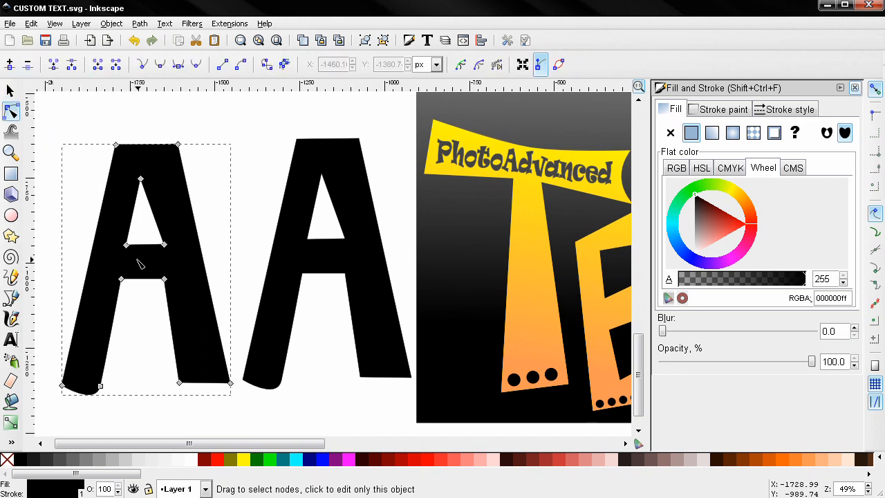
drag(163, 280, 159, 285)
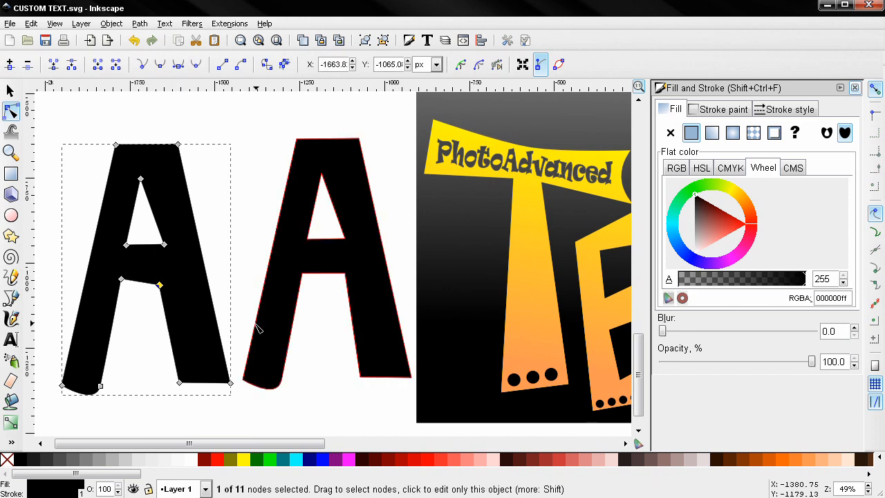